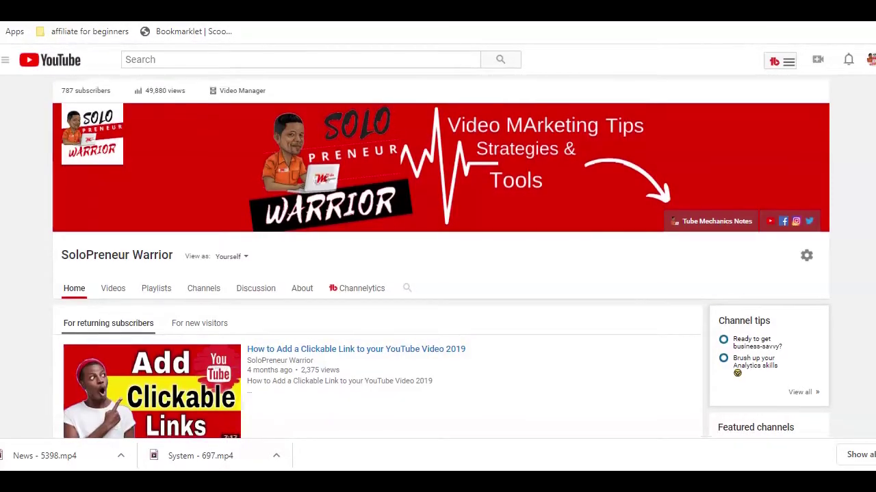
- Scroll down the Discord homepage to reach the Connections page showing the linked YouTube account
scroll(438, 256, down, 3)
scroll(438, 256, down, 3)
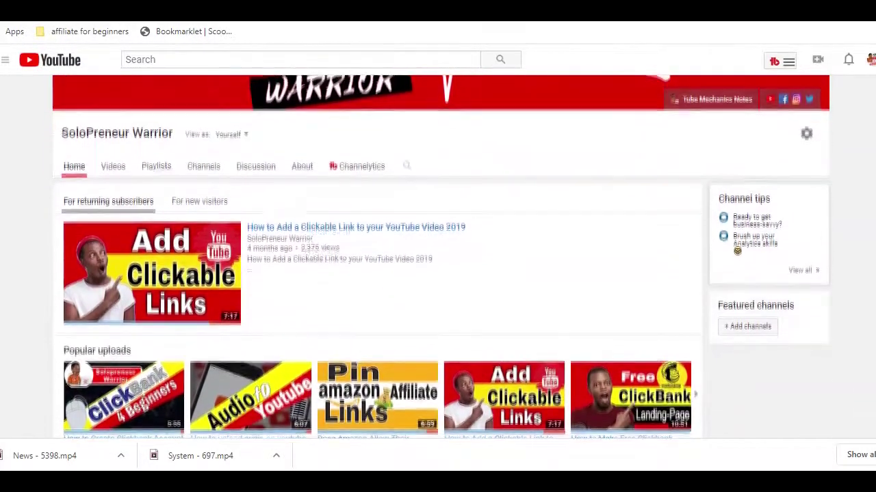
scroll(437, 256, down, 3)
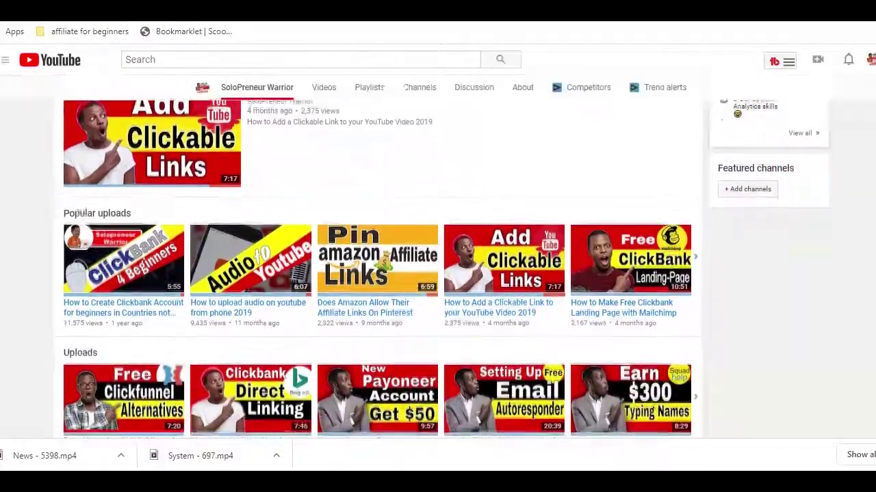
scroll(438, 256, down, 3)
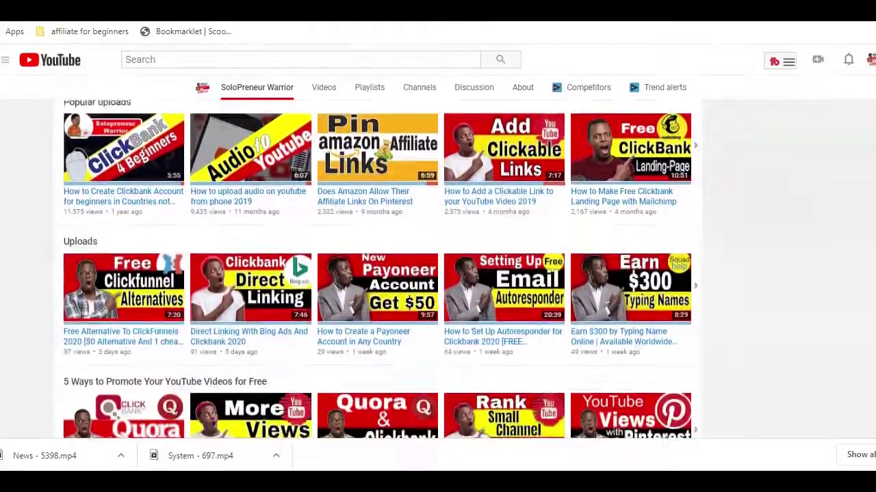
scroll(438, 255, down, 3)
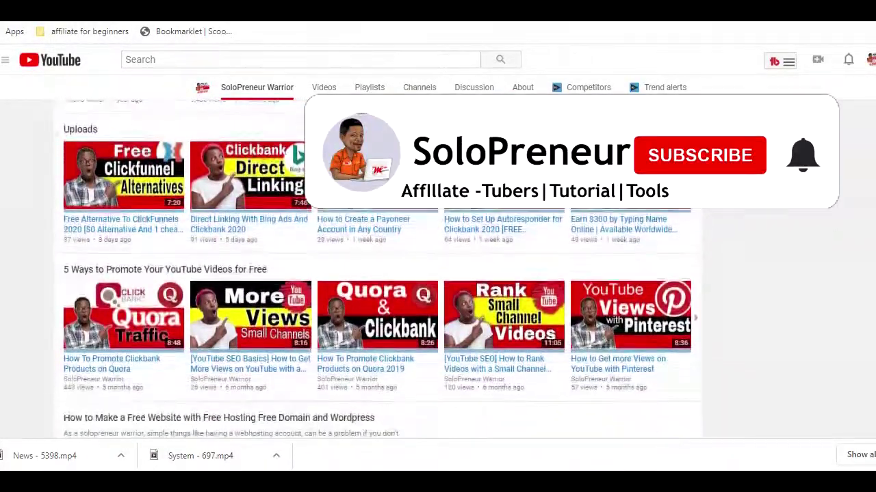
scroll(438, 256, down, 3)
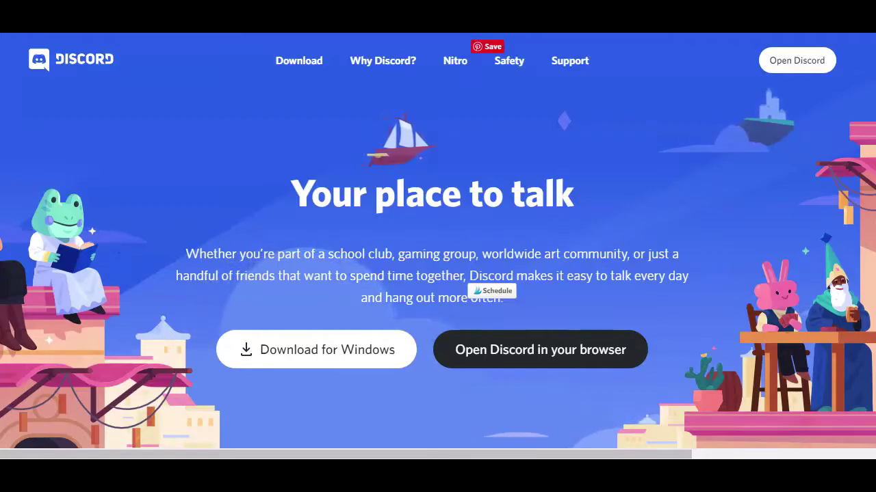
scroll(438, 246, down, 3)
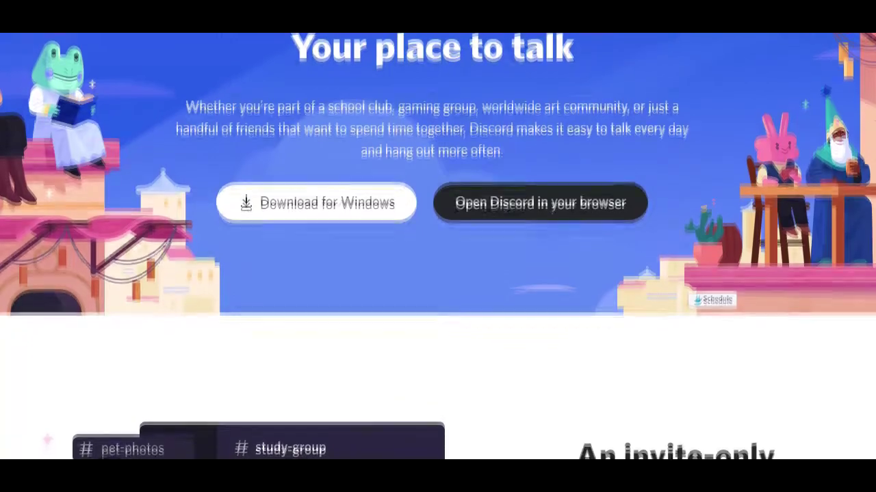
scroll(437, 247, down, 2)
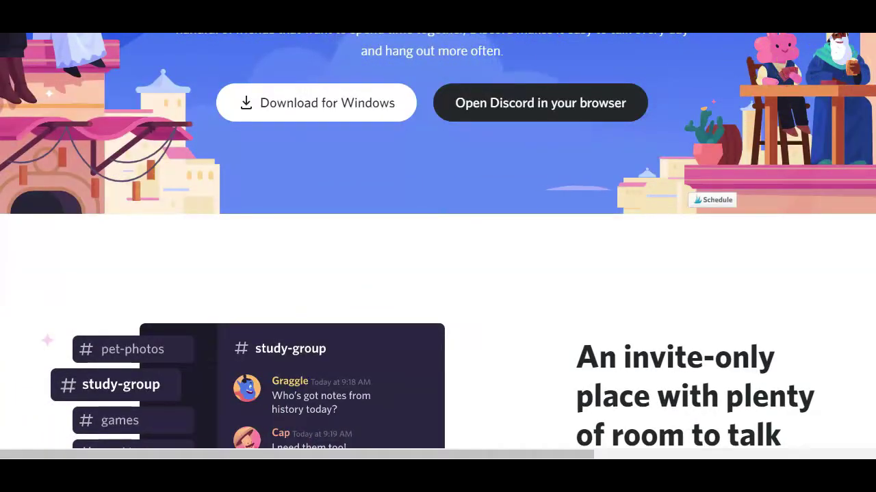
scroll(437, 246, down, 2)
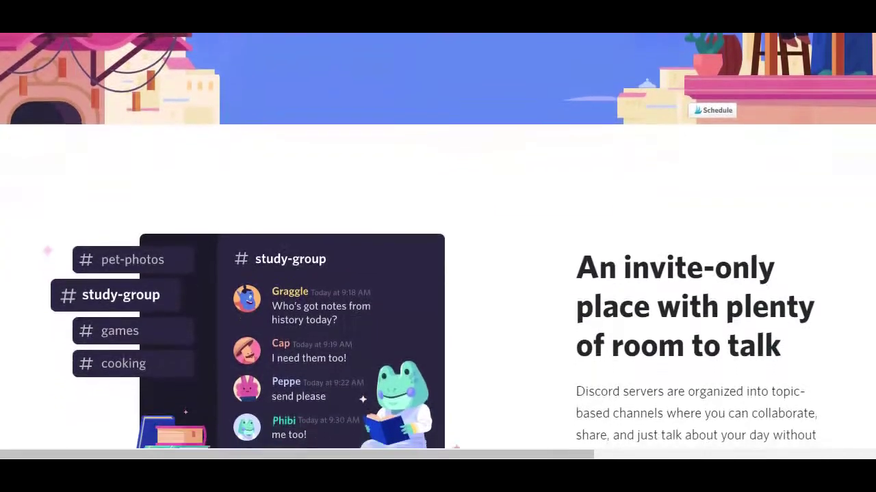
scroll(437, 246, down, 2)
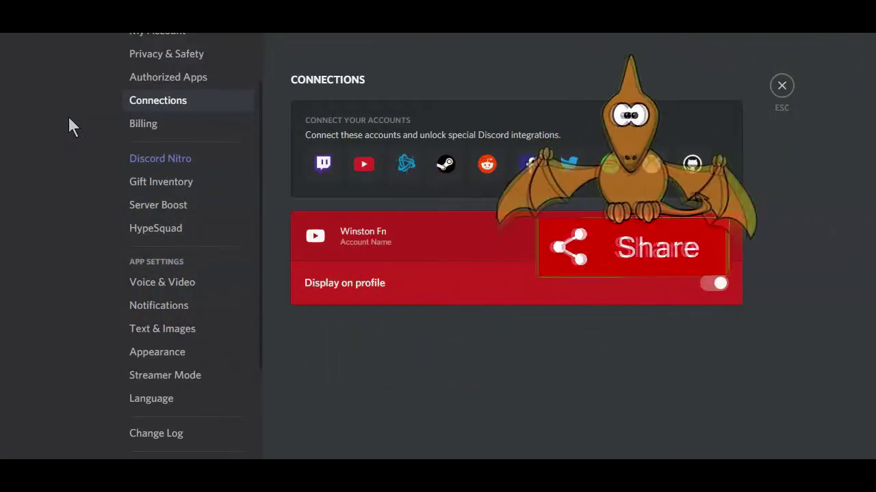
- Select the linked YouTube connection row on the Connections page
click(357, 238)
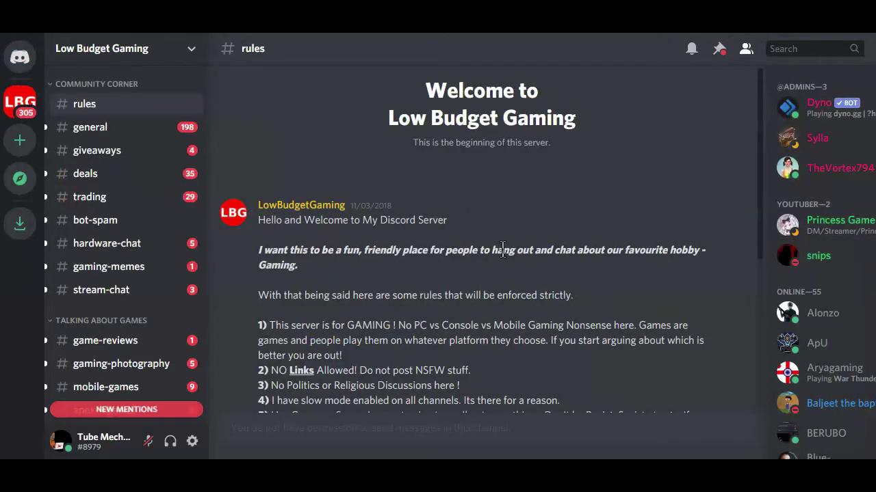
- Browse #rules, then switch to #giveaways and scroll through the members' game-key giveaway posts
scroll(503, 250, down, 4)
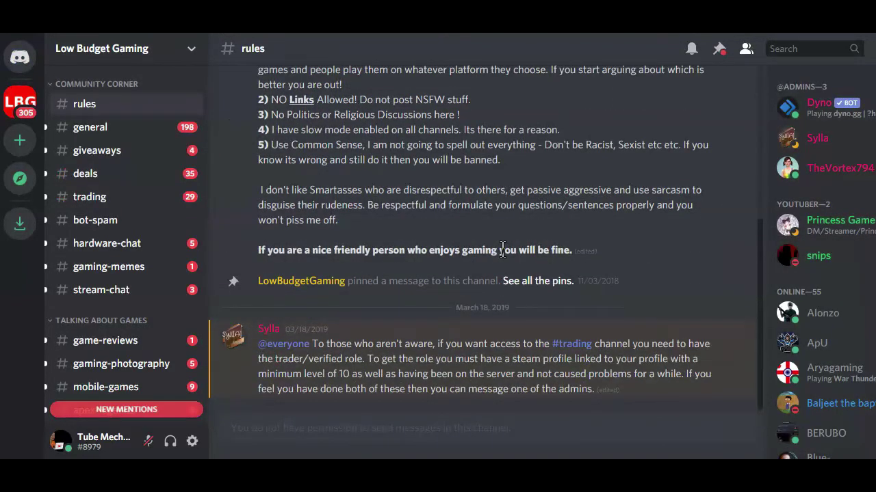
scroll(503, 249, up, 5)
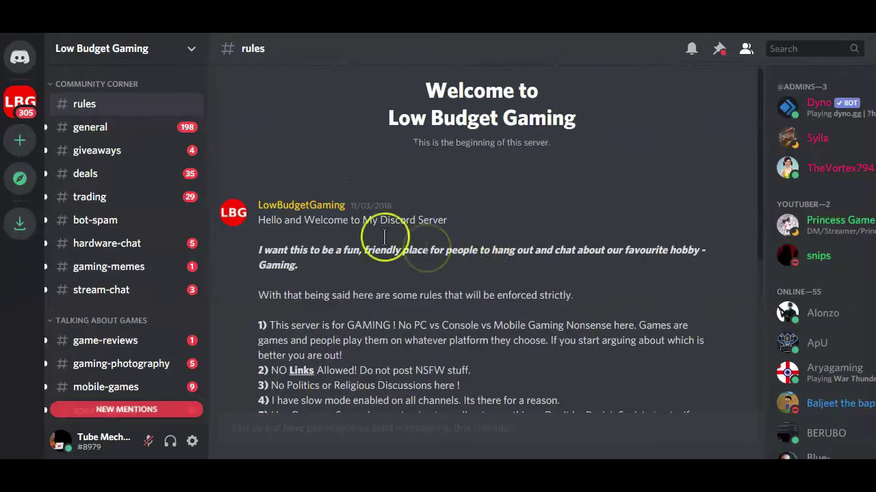
click(98, 151)
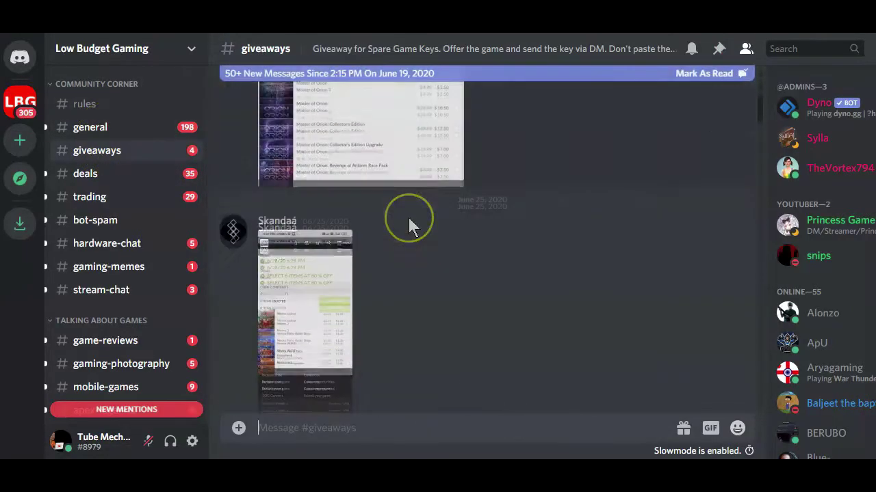
scroll(408, 217, up, 4)
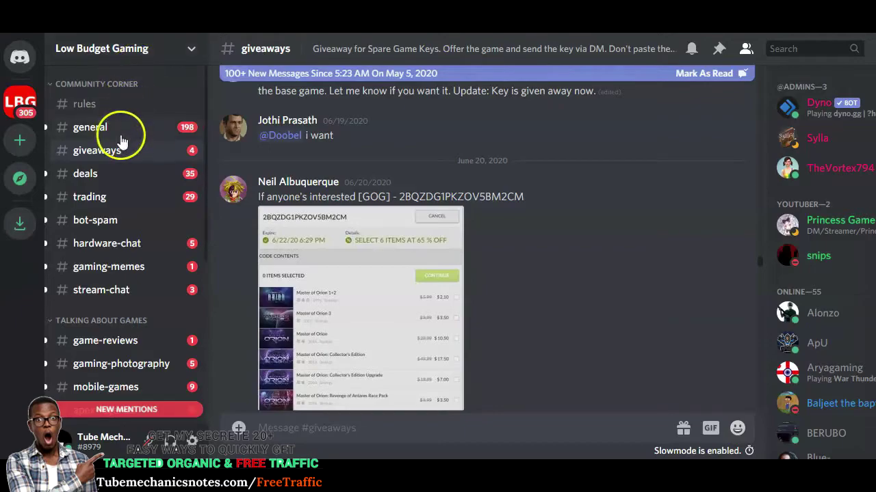
scroll(68, 240, down, 1)
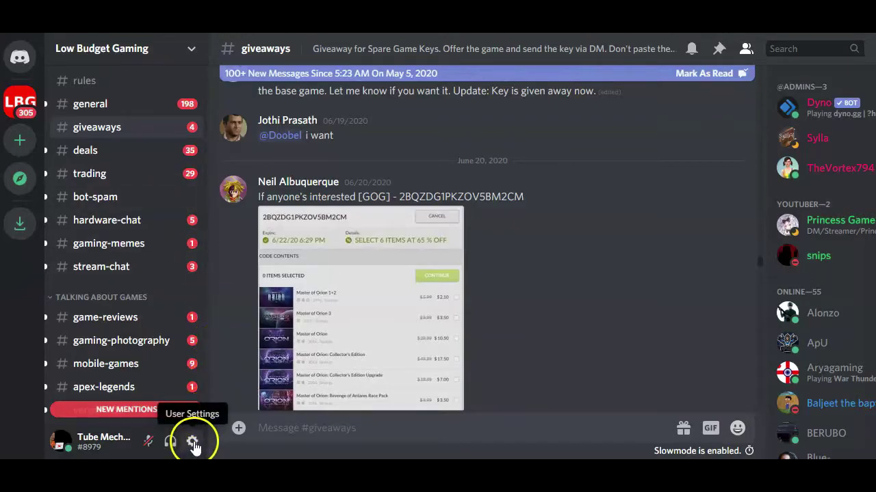
- Link the SoloPreneur Warrior YouTube account under Connections, then bring up its disconnect prompt
click(193, 443)
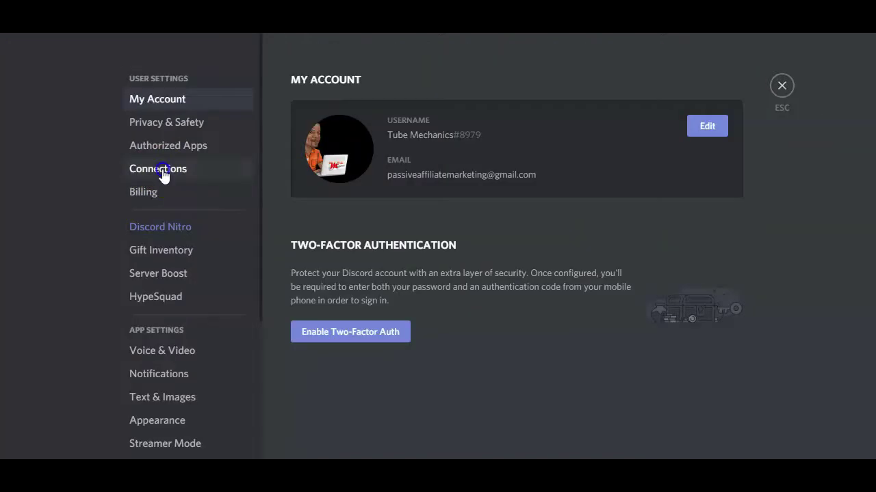
click(162, 171)
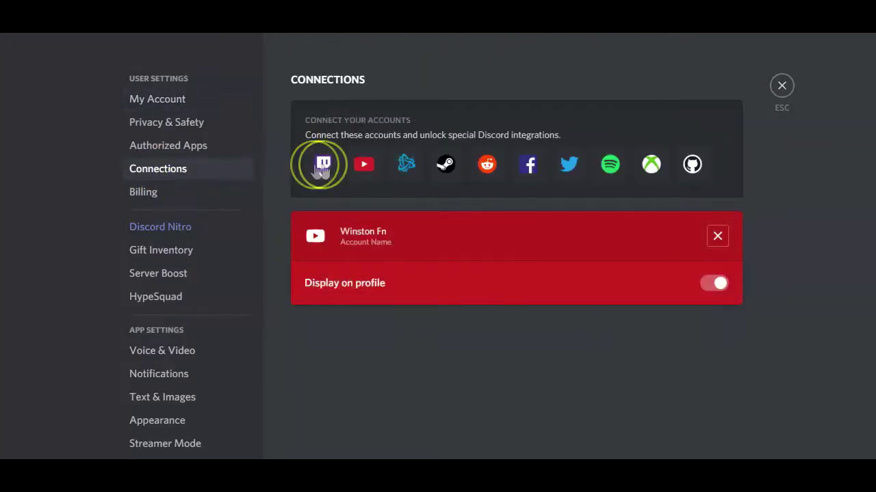
click(366, 166)
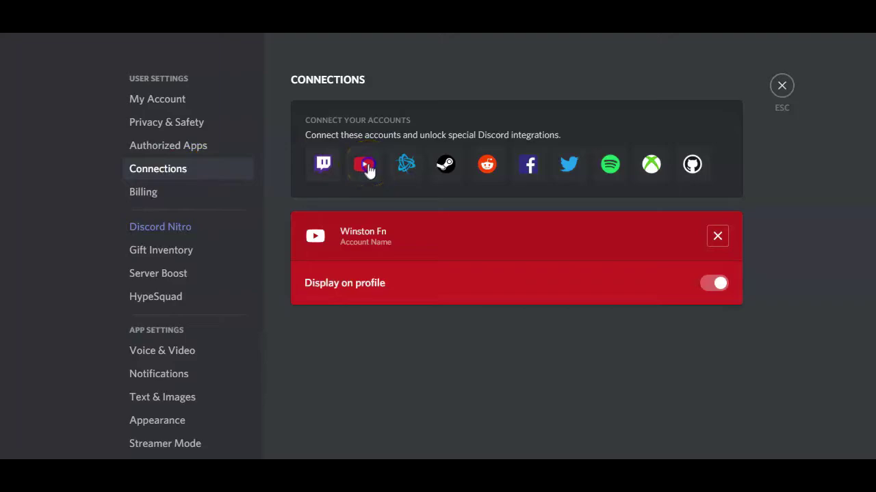
scroll(431, 248, down, 2)
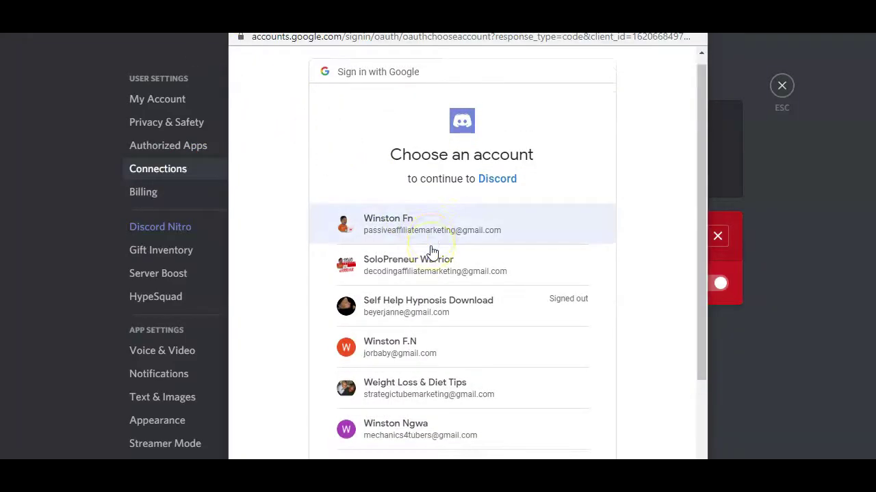
click(431, 215)
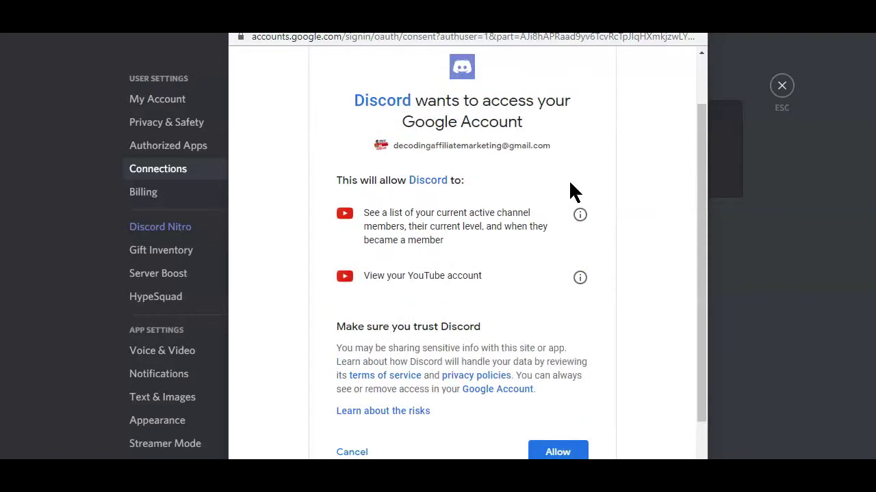
click(573, 446)
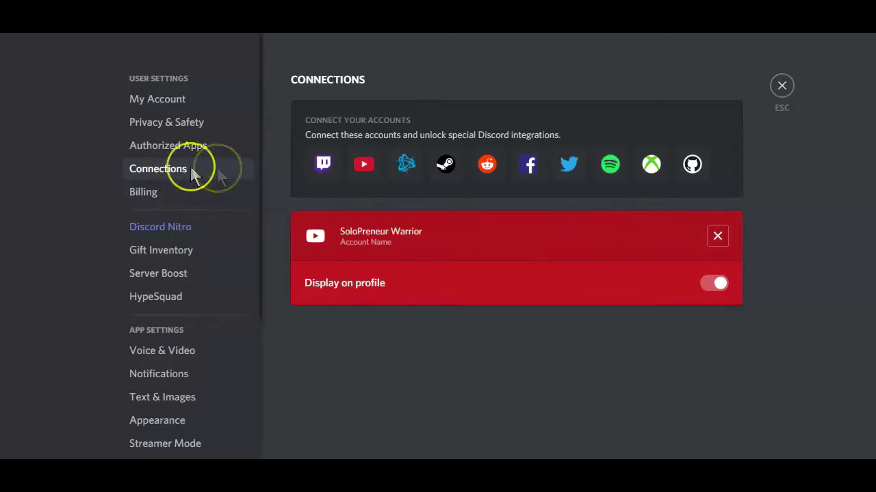
click(717, 236)
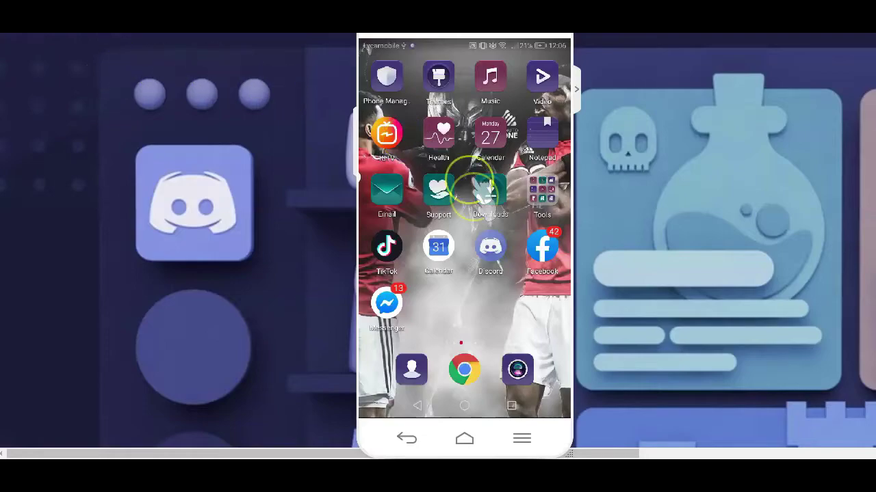
- Launch Discord on the phone and go to the profile's Connections settings
click(490, 253)
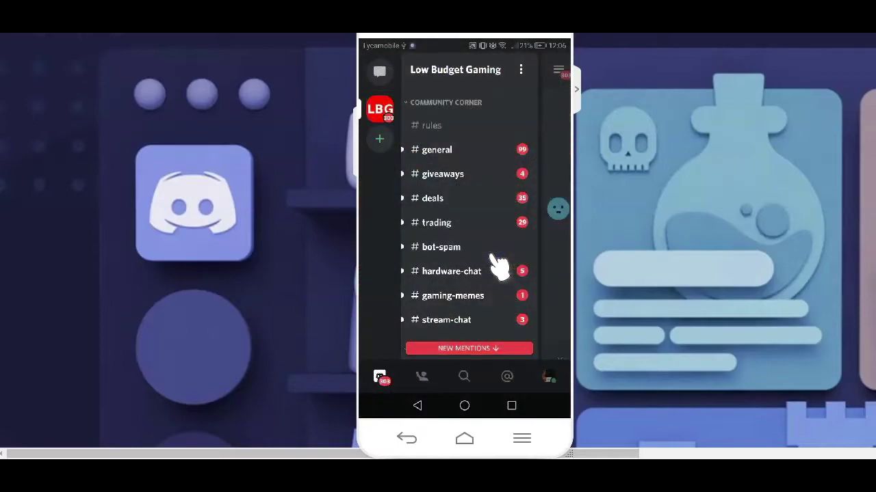
click(544, 380)
click(550, 379)
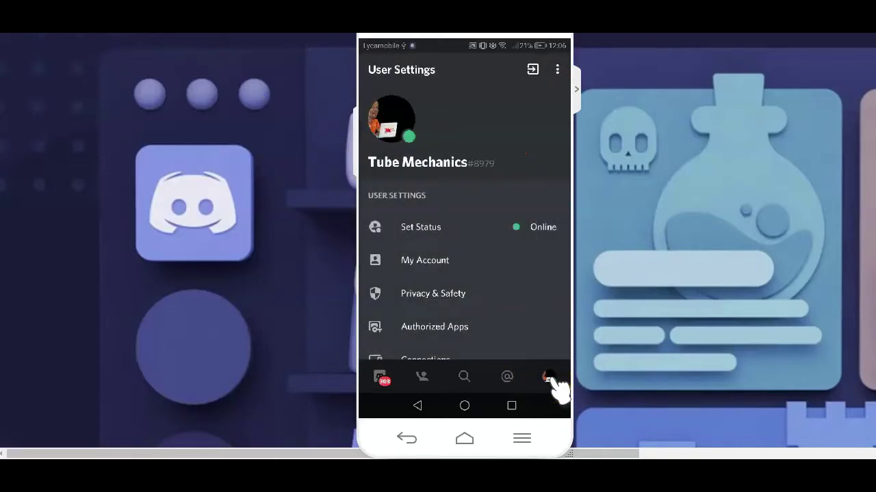
click(550, 378)
scroll(494, 259, down, 2)
scroll(463, 287, down, 1)
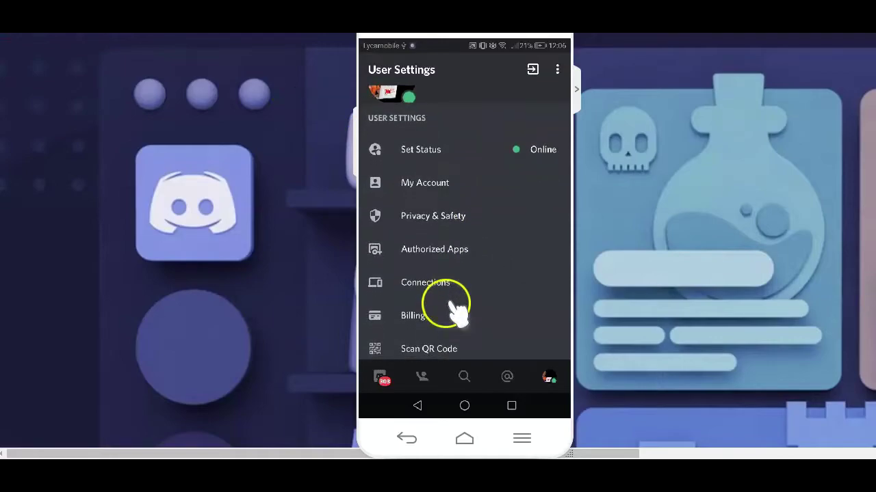
click(431, 283)
- Add a YouTube connection with the channel's Google account and allow Discord access
click(554, 69)
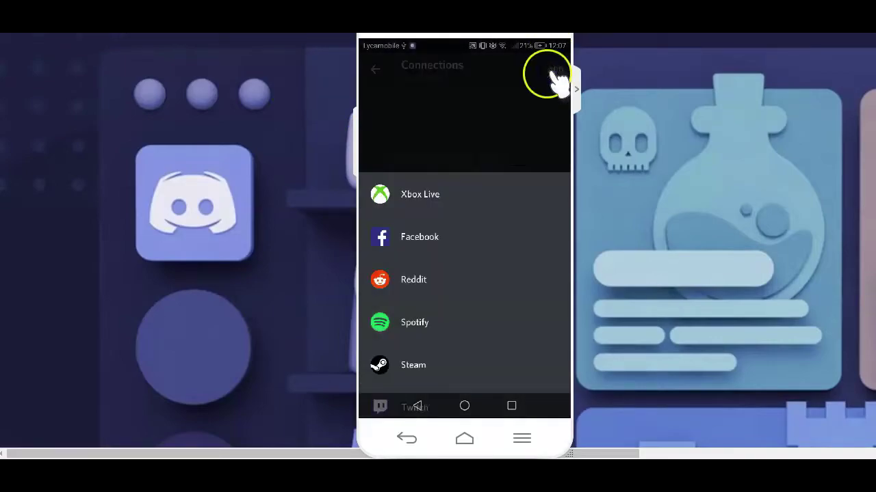
scroll(469, 230, down, 2)
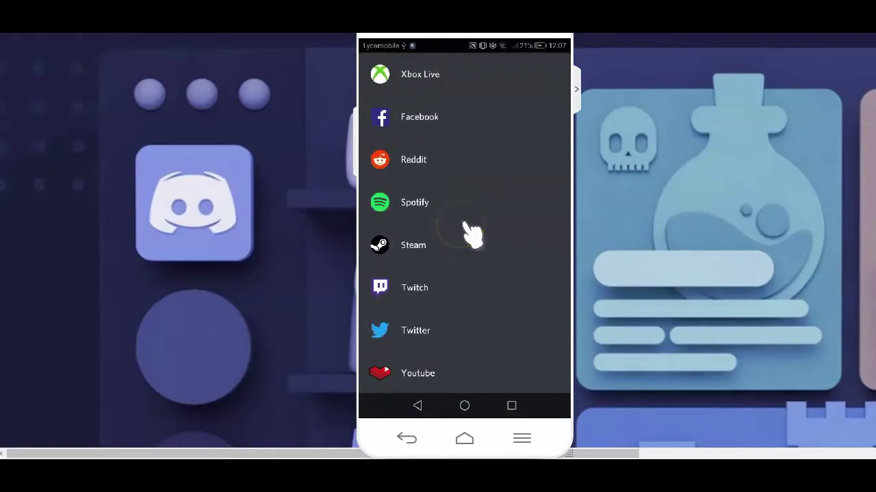
click(426, 369)
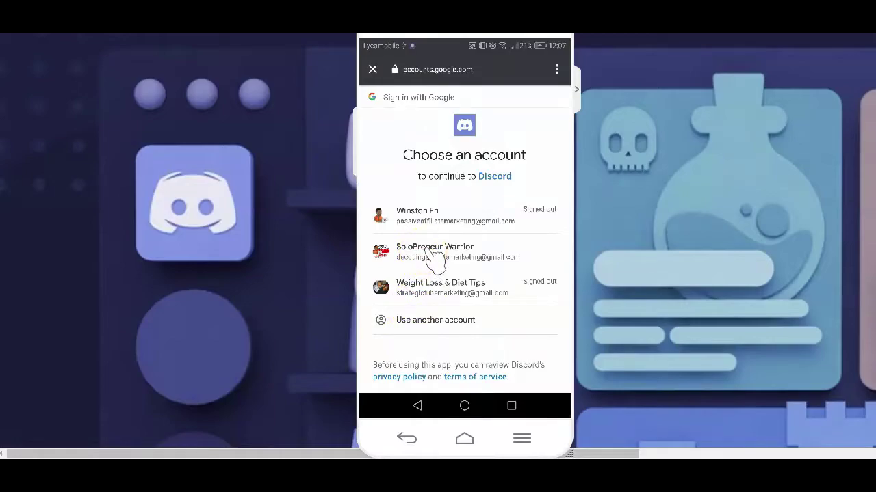
click(429, 250)
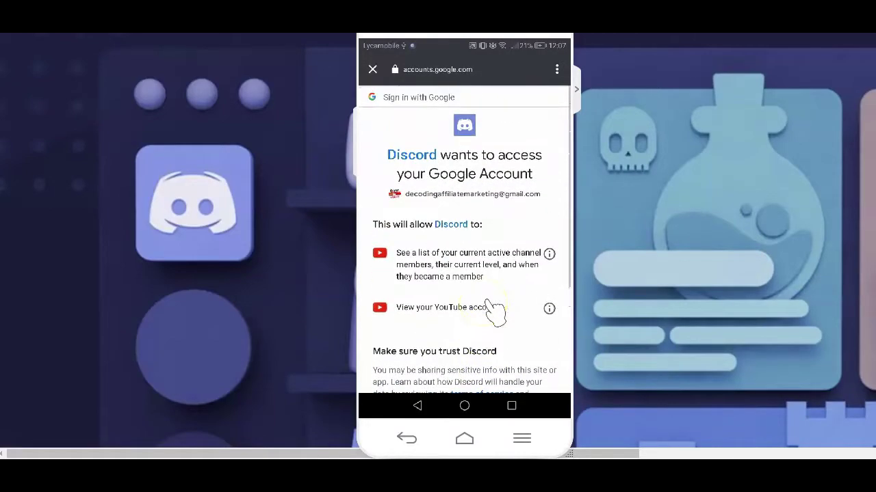
scroll(493, 307, down, 3)
click(528, 316)
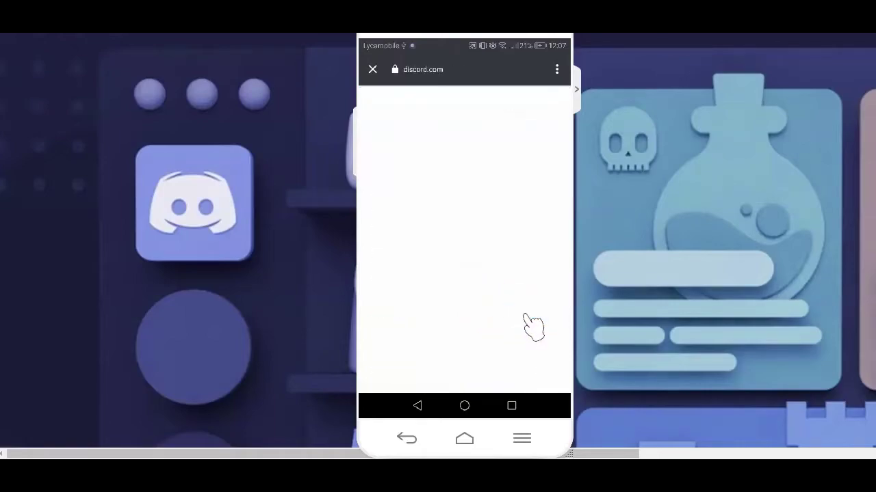
click(470, 309)
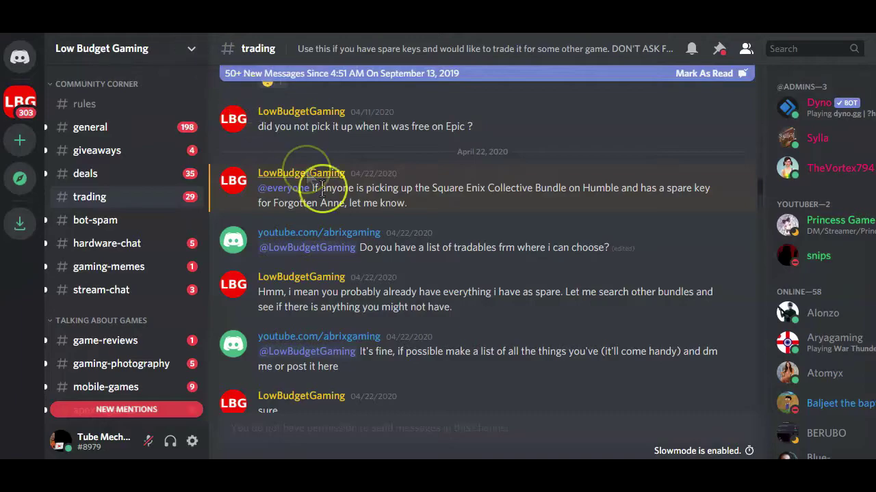
scroll(335, 217, down, 2)
scroll(334, 212, down, 3)
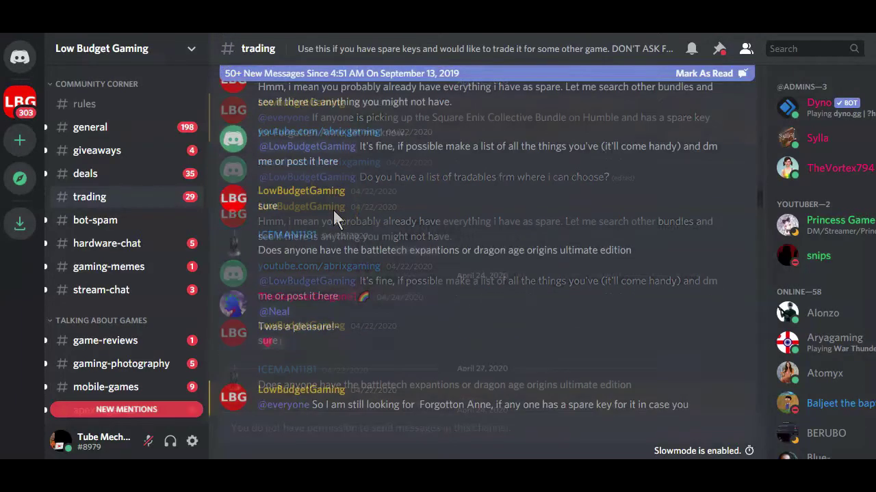
scroll(333, 212, down, 5)
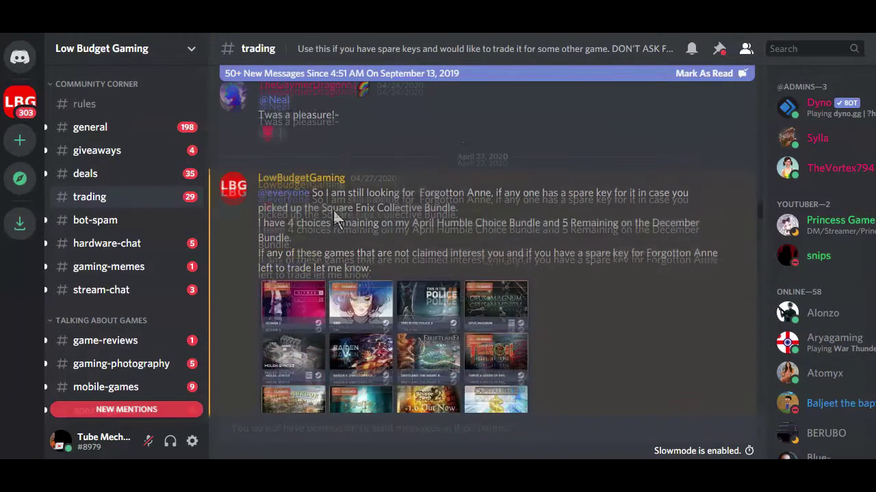
scroll(333, 210, down, 5)
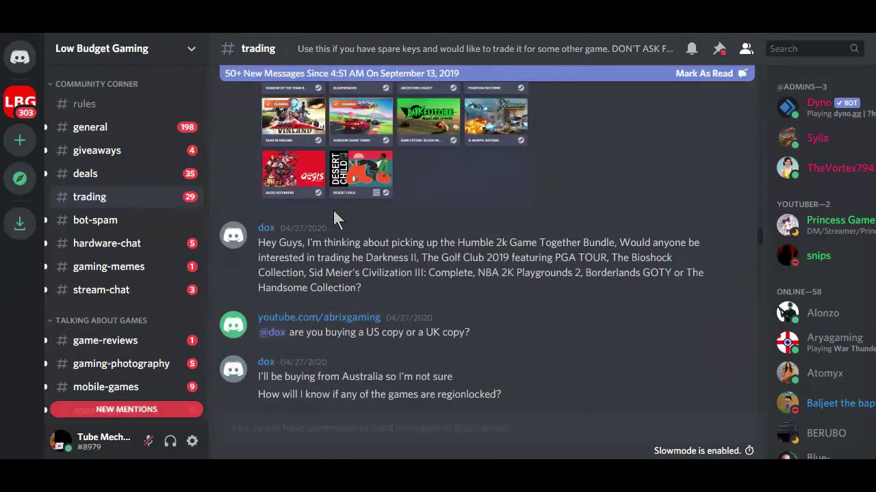
scroll(333, 210, down, 3)
scroll(334, 210, down, 3)
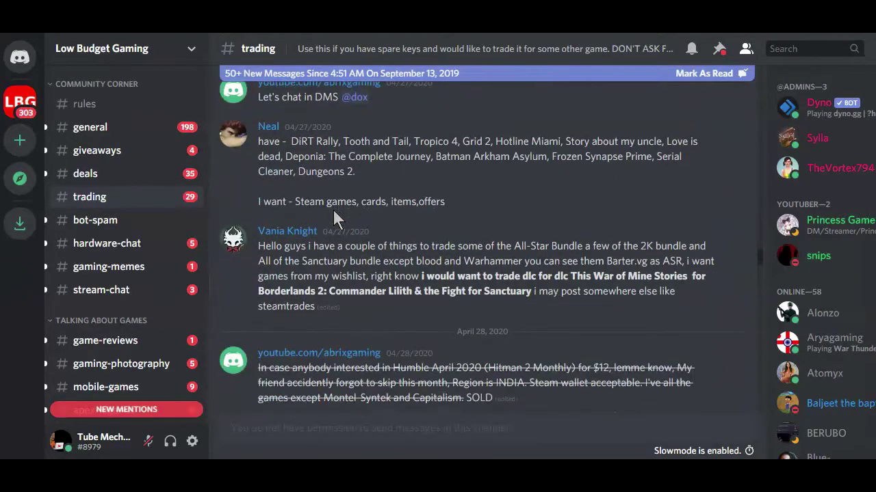
scroll(335, 198, down, 10)
click(322, 180)
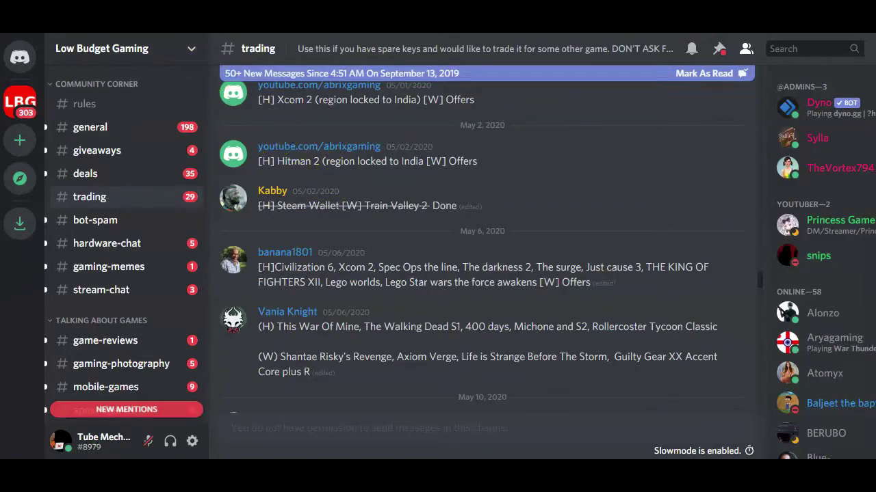
scroll(482, 260, up, 2)
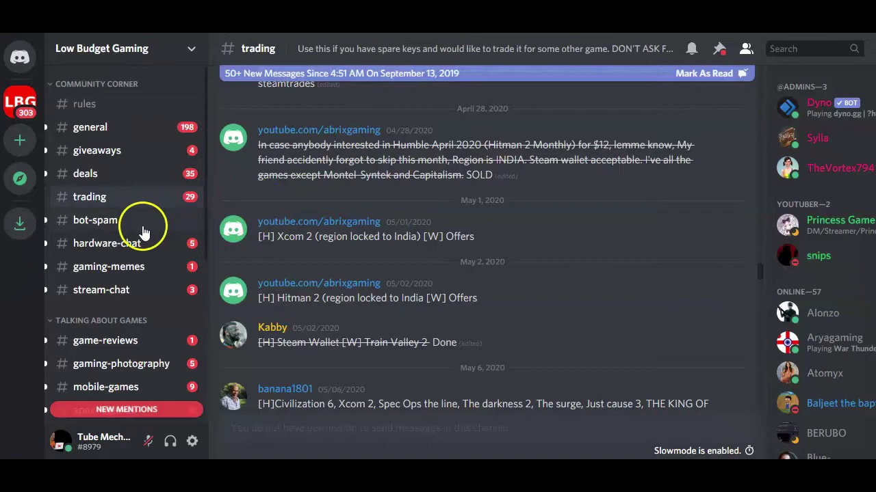
scroll(137, 219, down, 3)
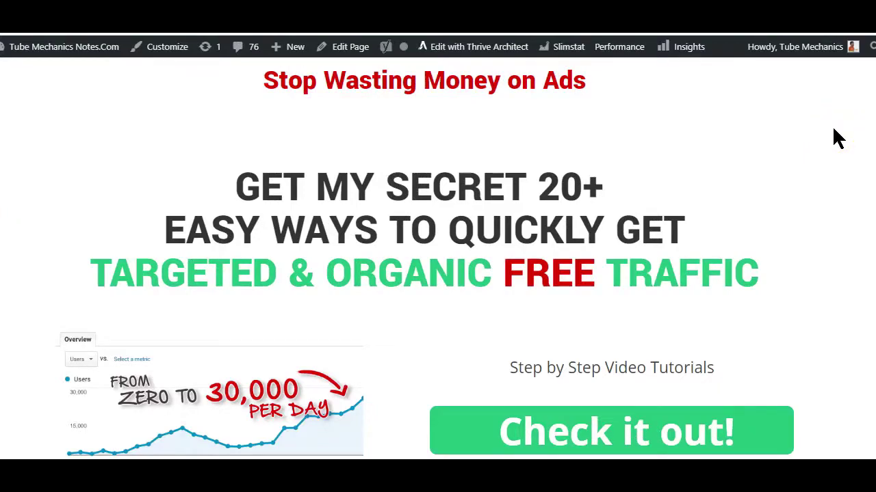
scroll(833, 130, down, 1)
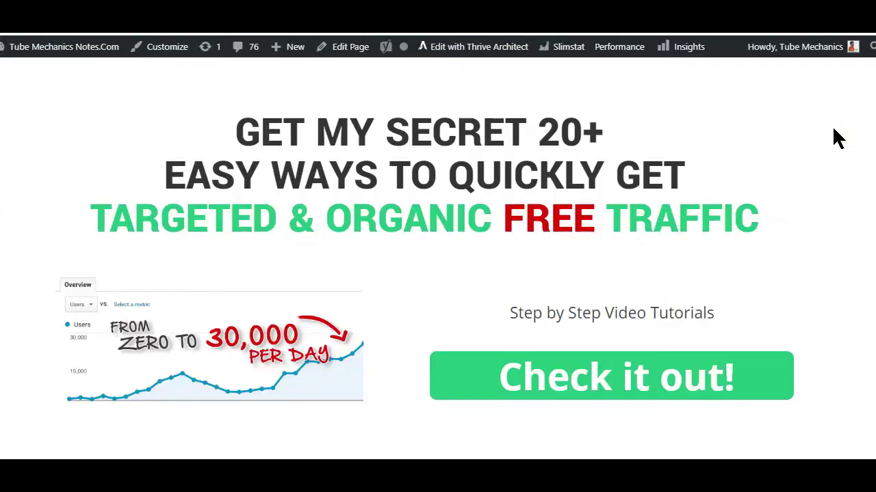
scroll(833, 130, up, 1)
scroll(833, 128, down, 1)
click(785, 129)
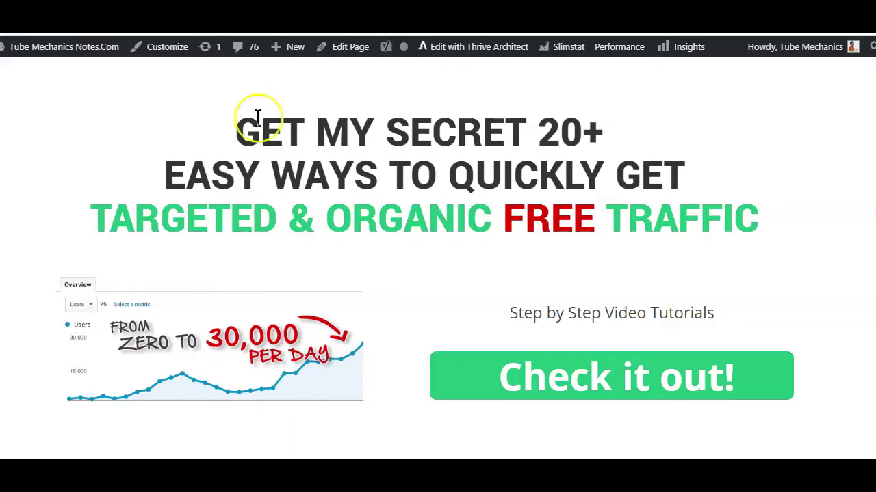
scroll(254, 121, up, 1)
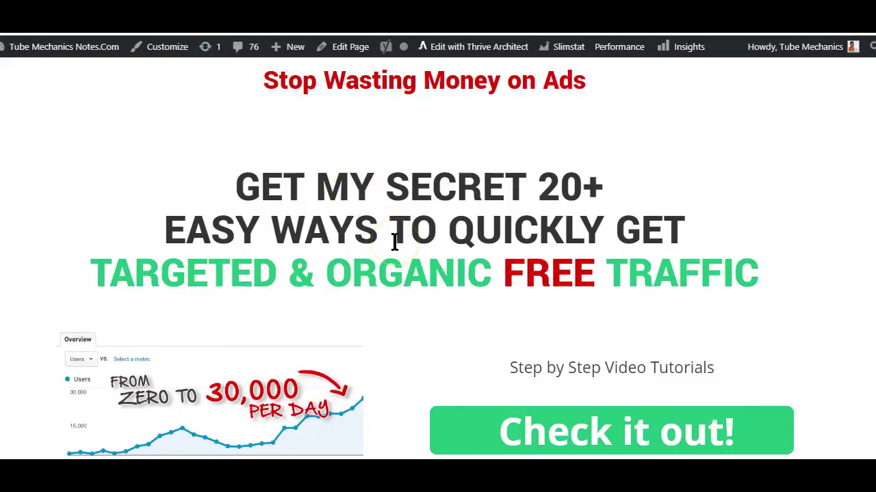
scroll(394, 242, down, 1)
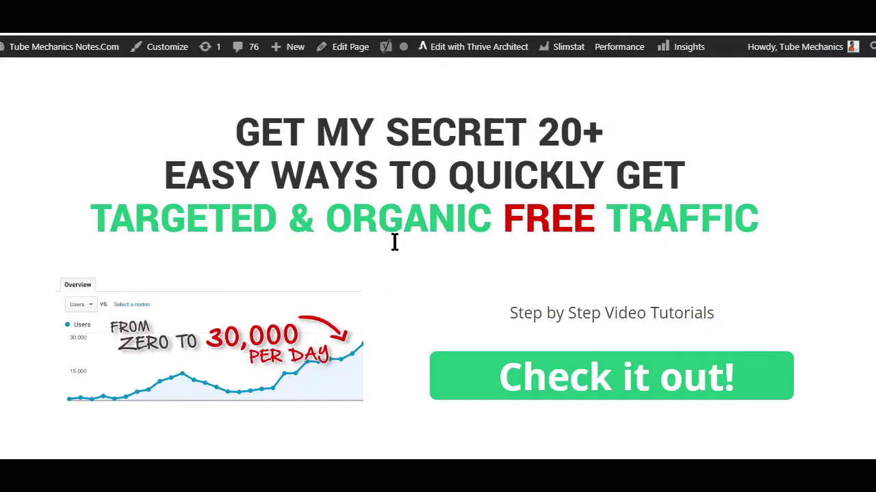
scroll(394, 242, up, 1)
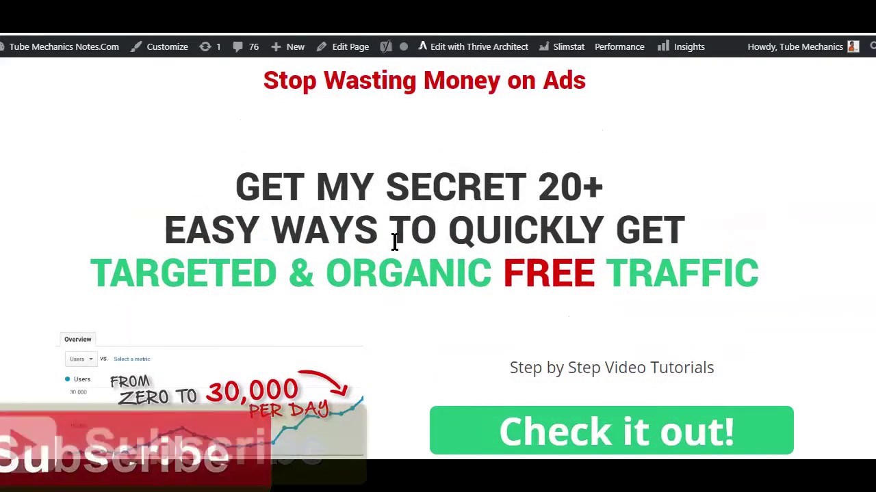